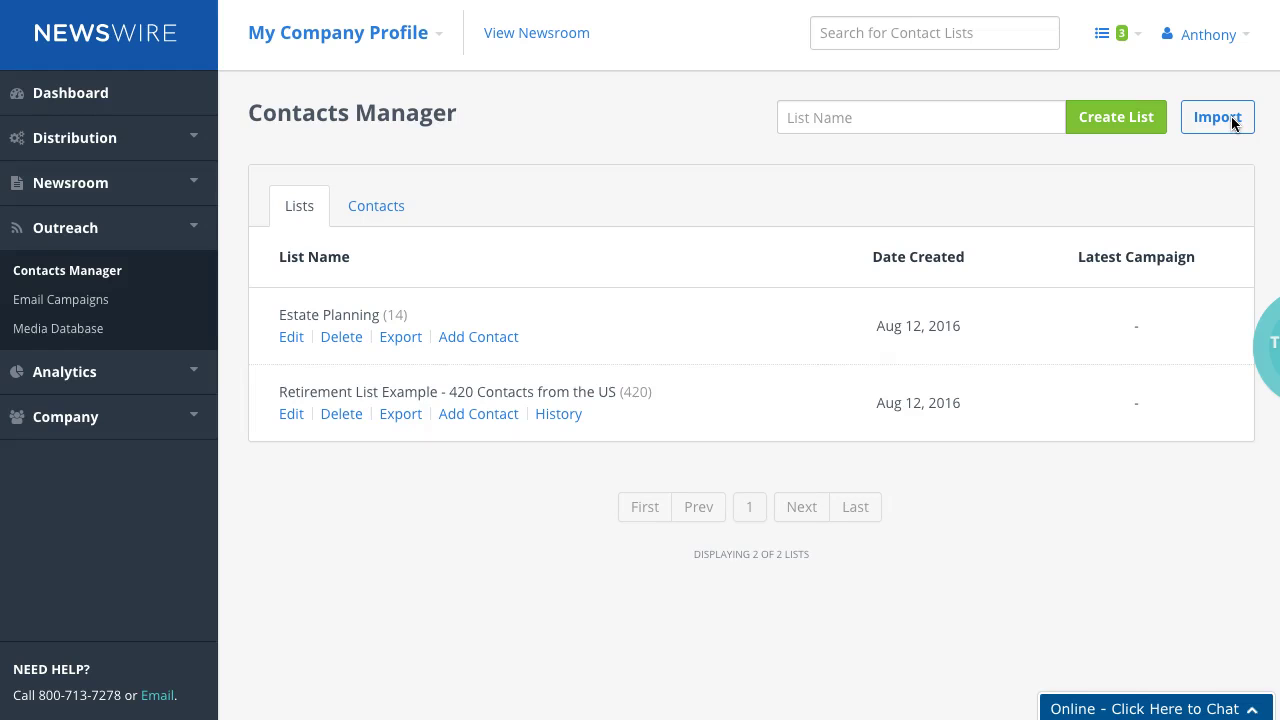
Download the contact import template and widen its columns in the spreadsheet so the headers are fully readable
left_click(1233, 119)
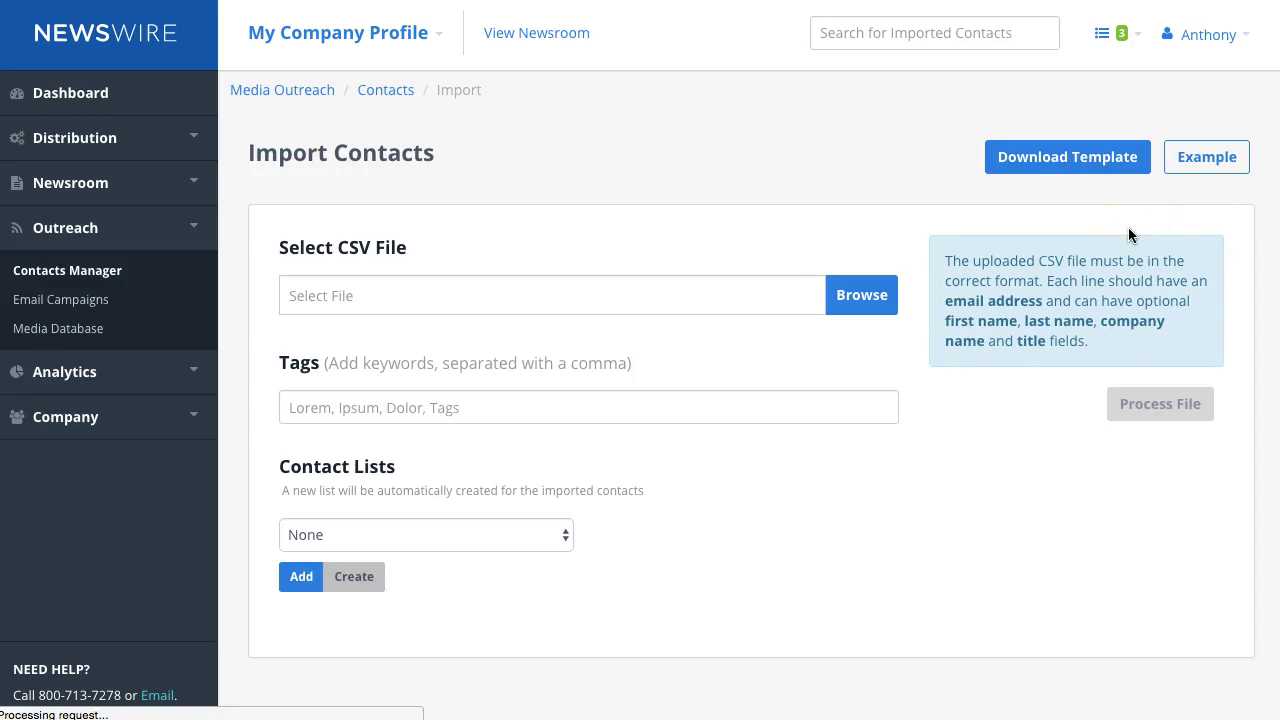
left_click(1010, 143)
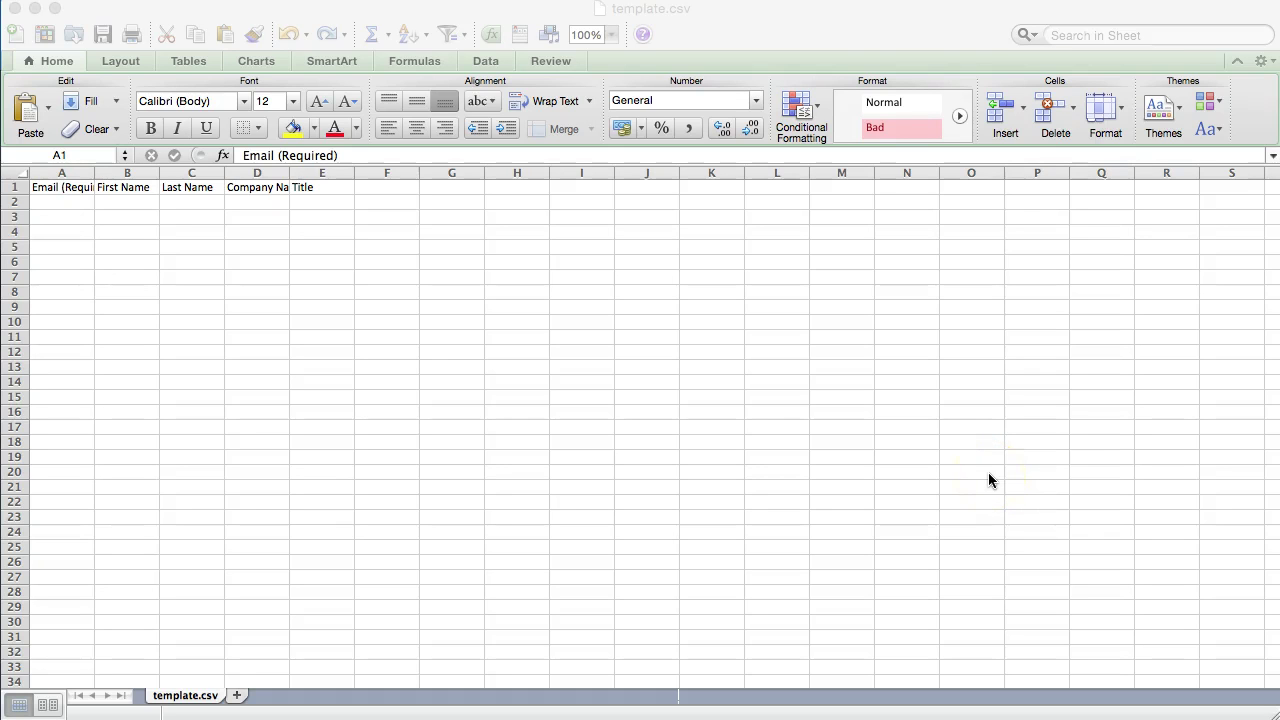
left_click(94, 174)
left_click_drag(94, 174, 531, 174)
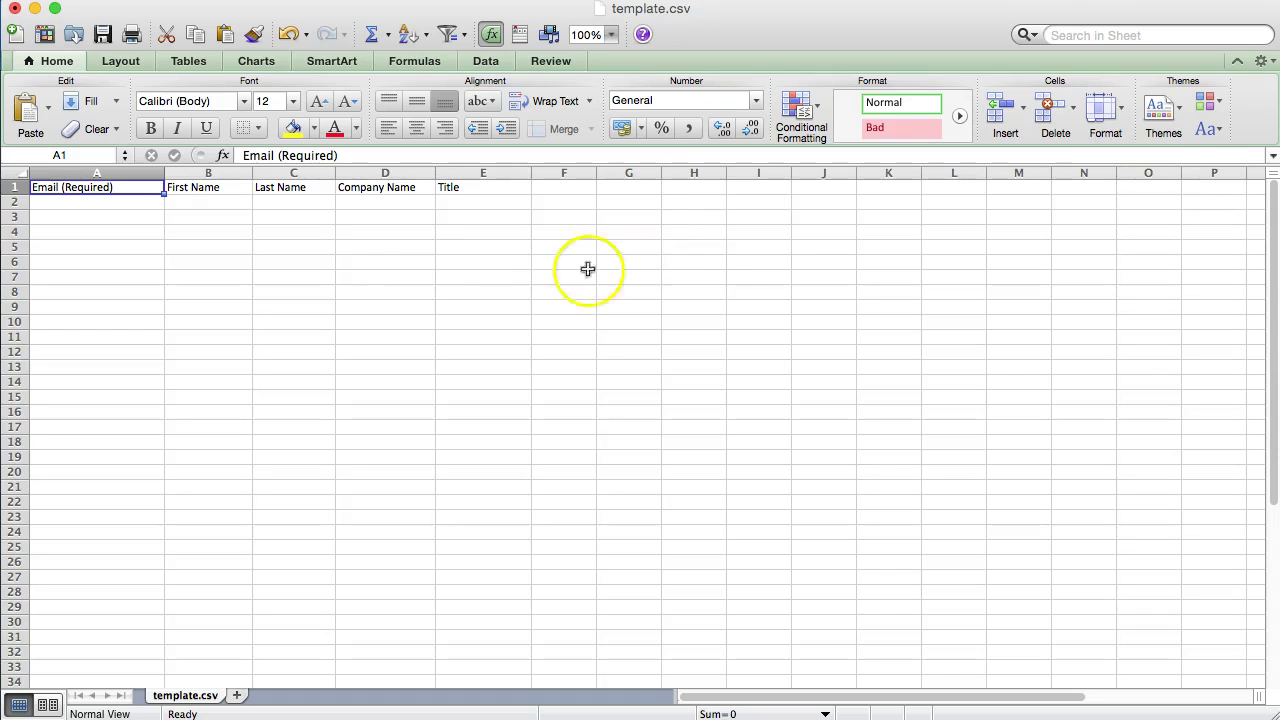
Examine the Email (Required) and First Name columns in template.csv to learn the required import layout
left_click(77, 205)
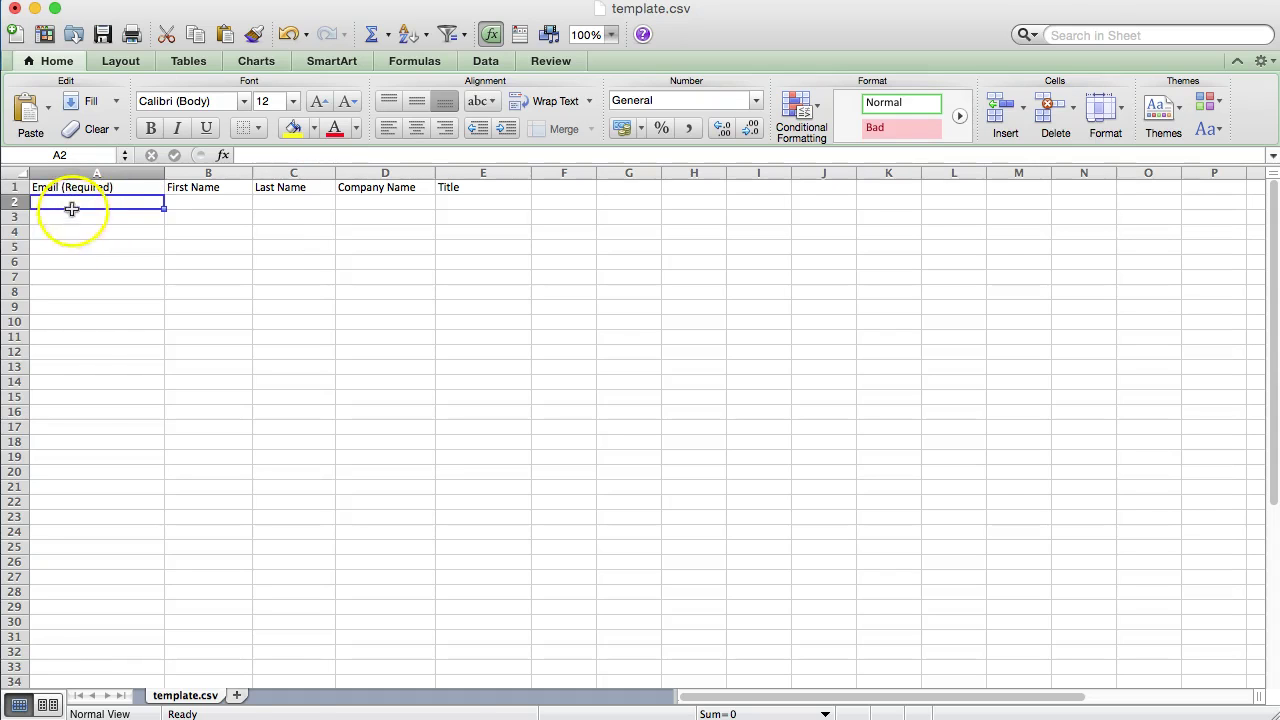
mouse_move(71, 209)
left_mouse_down()
mouse_move(66, 386)
mouse_move(62, 201)
left_mouse_up()
left_click(54, 222)
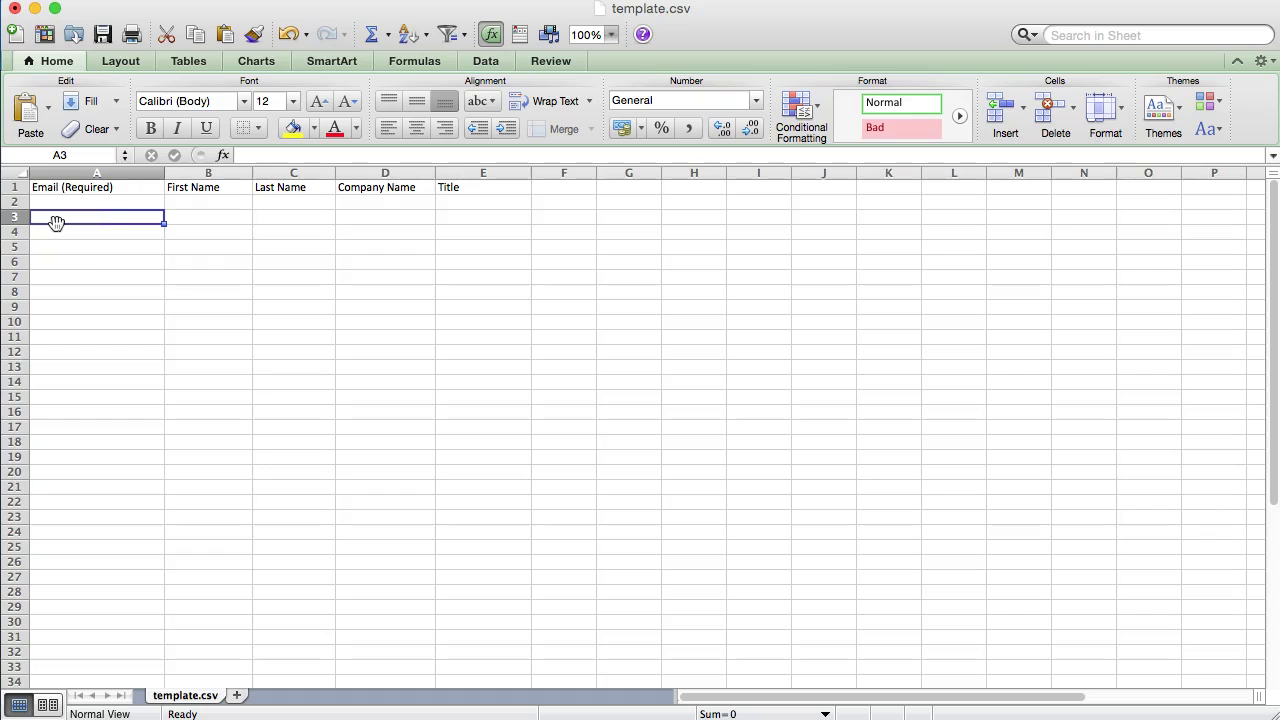
left_click(60, 259)
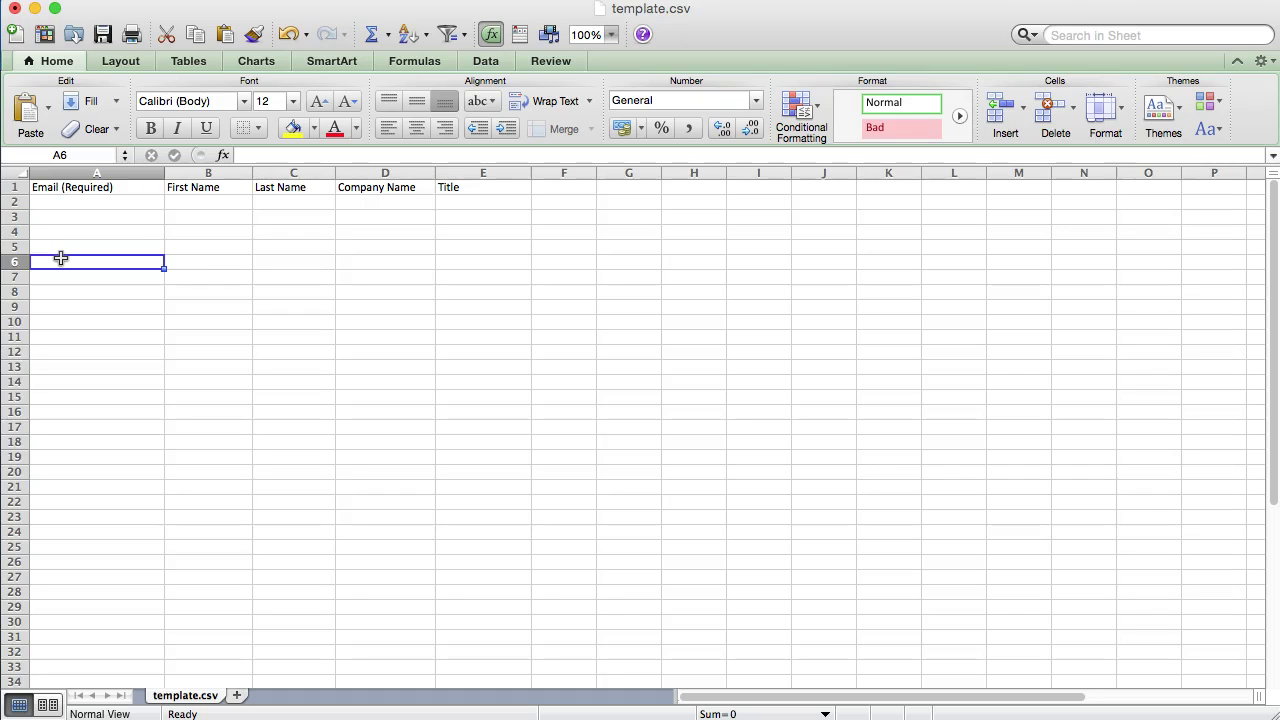
left_click(68, 211)
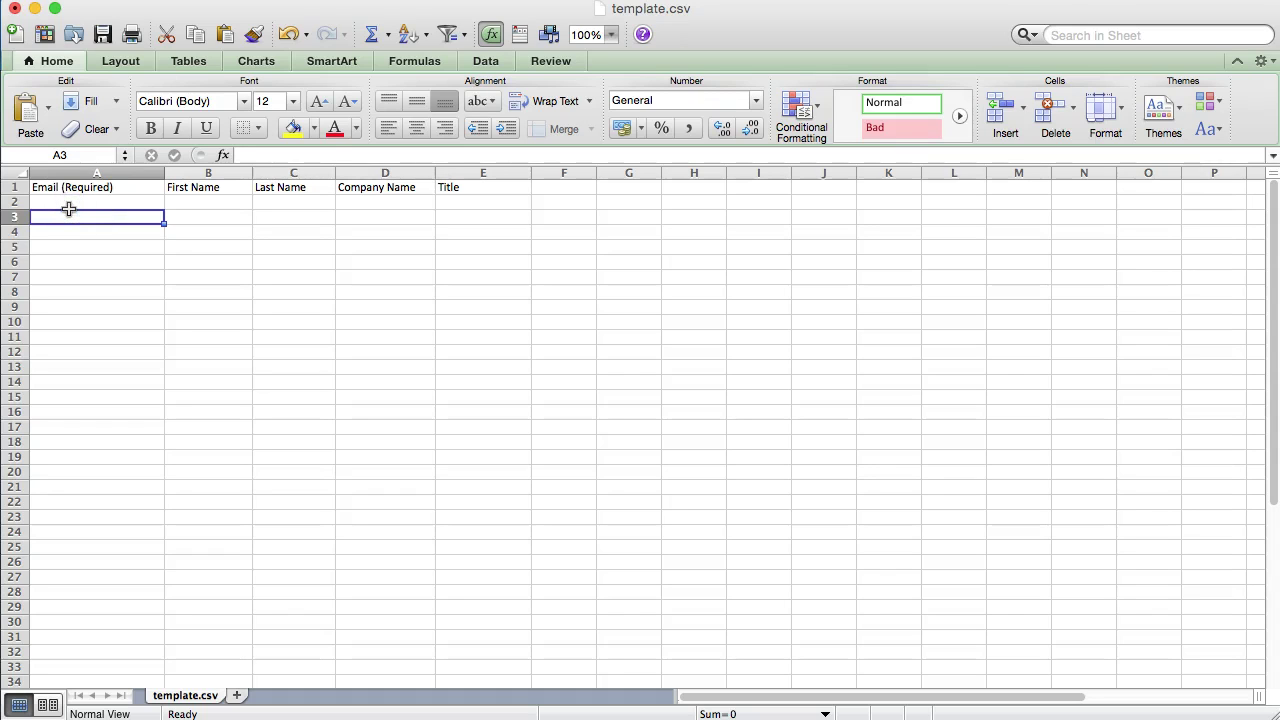
left_click(204, 172)
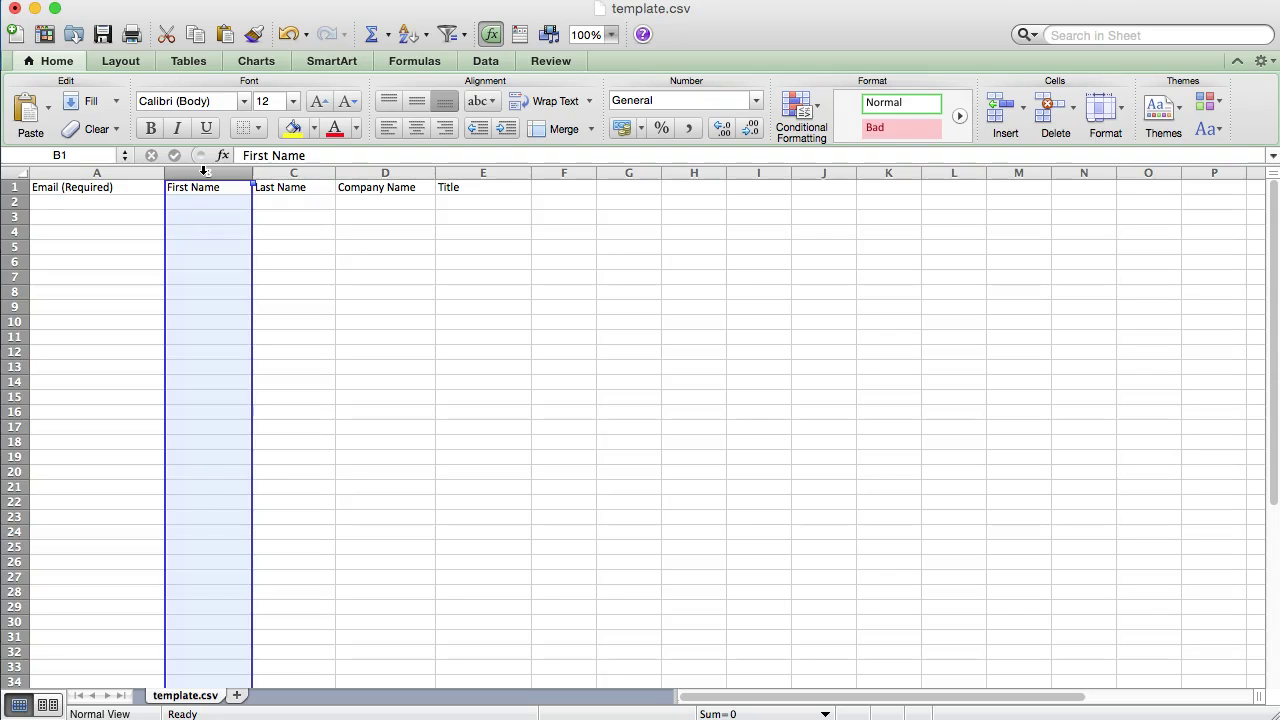
left_click_drag(134, 175, 206, 186)
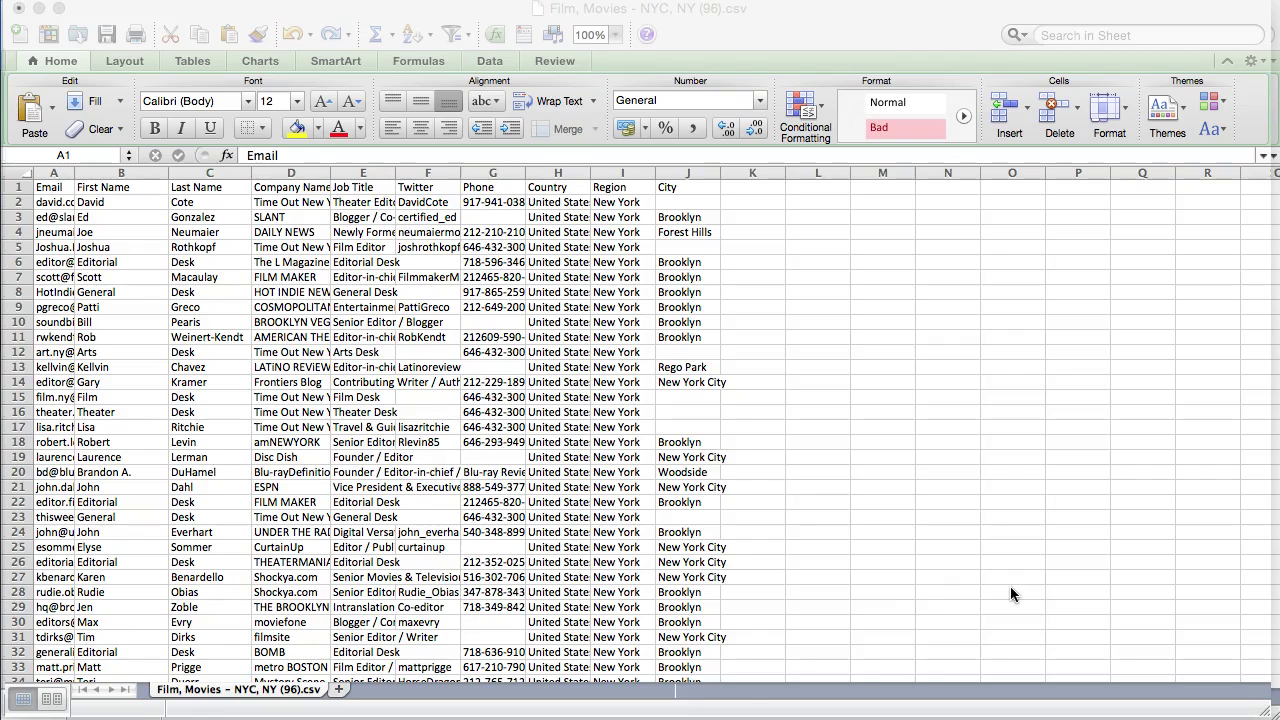
Inspect the Email and First Name columns in Film, Movies - NYC, NY (96).csv, and minimize both open workbooks
left_click(57, 171)
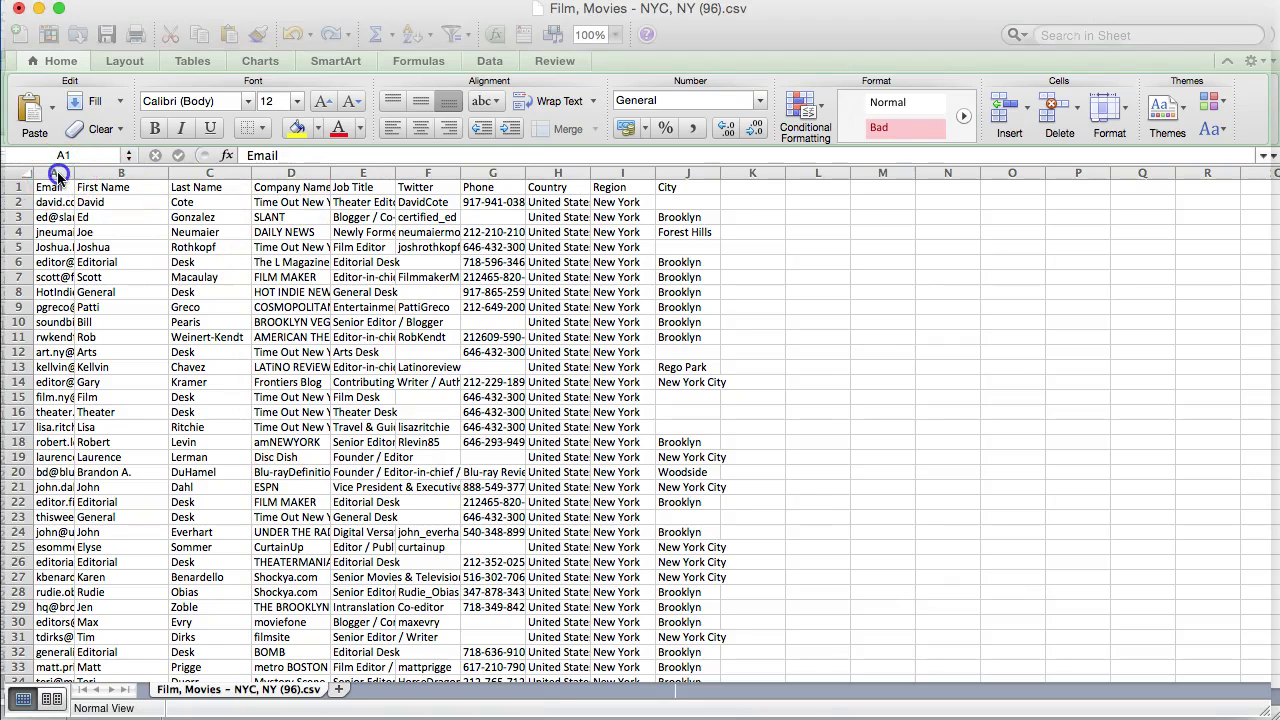
left_click(121, 173)
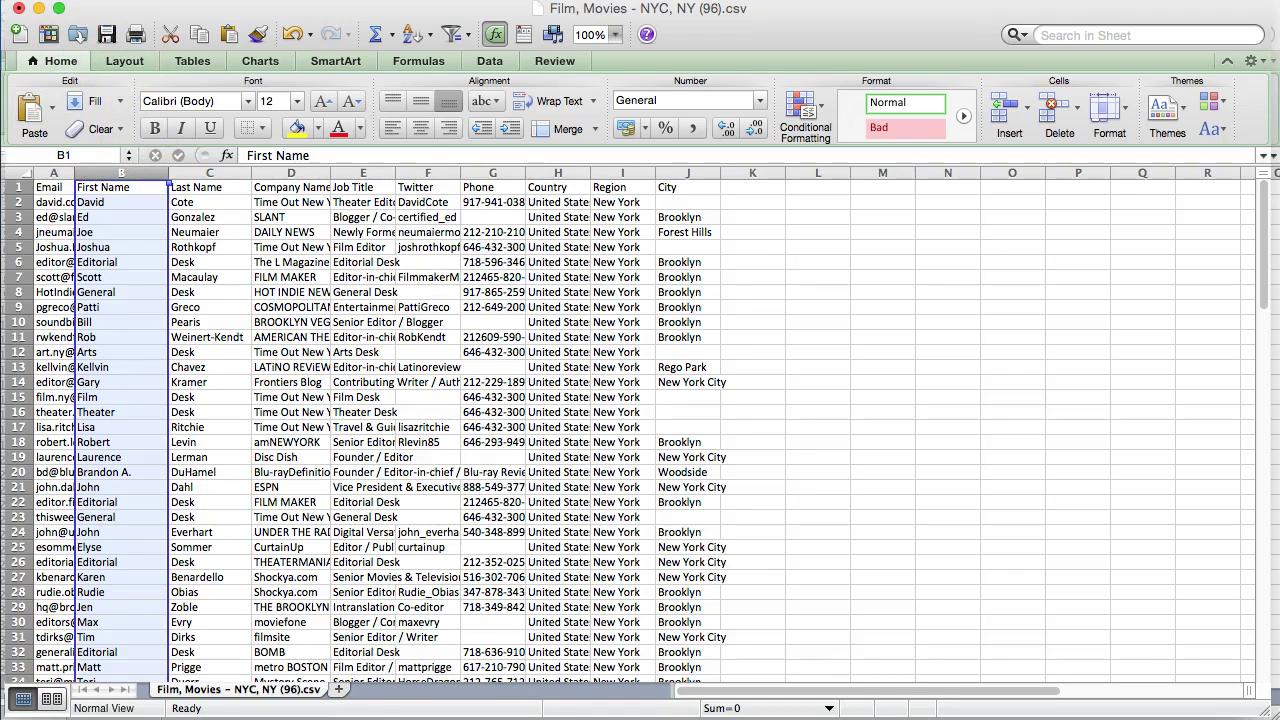
left_click(40, 9)
left_click(40, 10)
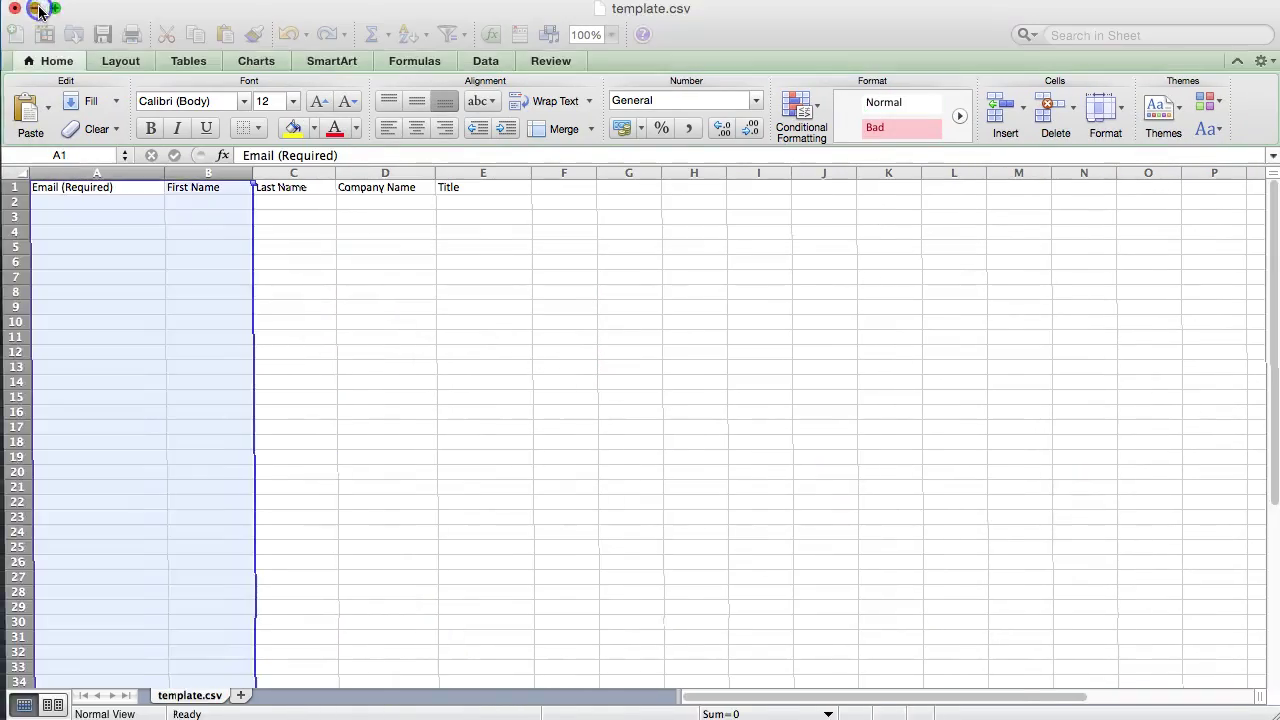
Choose Film, Movies - NYC, NY (96).csv as the import file and add a new contact list named Film Movies NYC
left_click(297, 142)
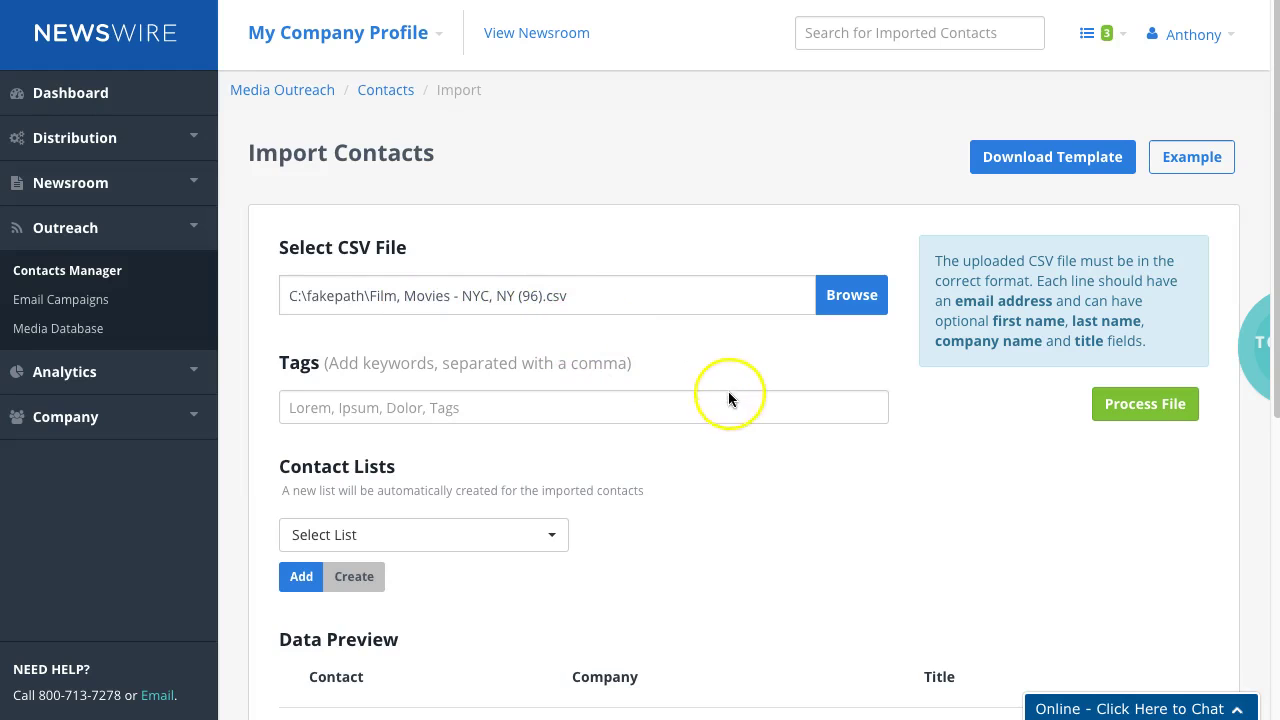
scroll(677, 443, "down", 1)
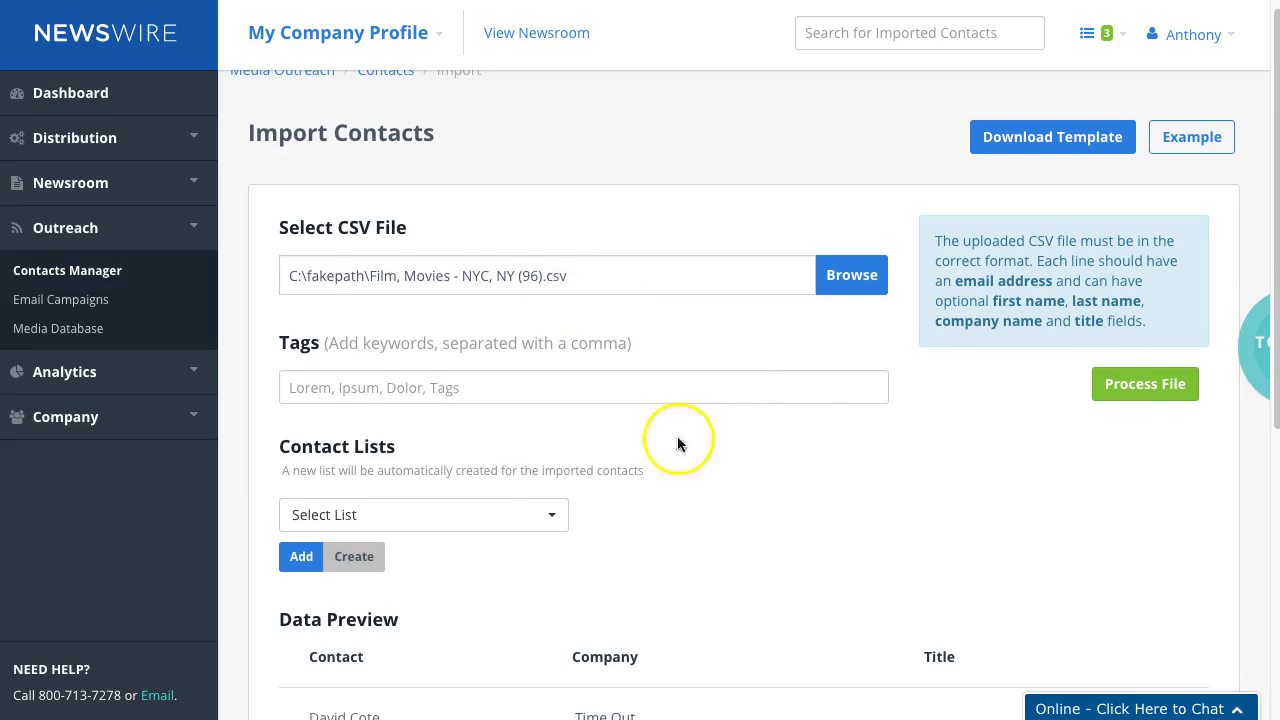
left_click(360, 562)
left_click(640, 515)
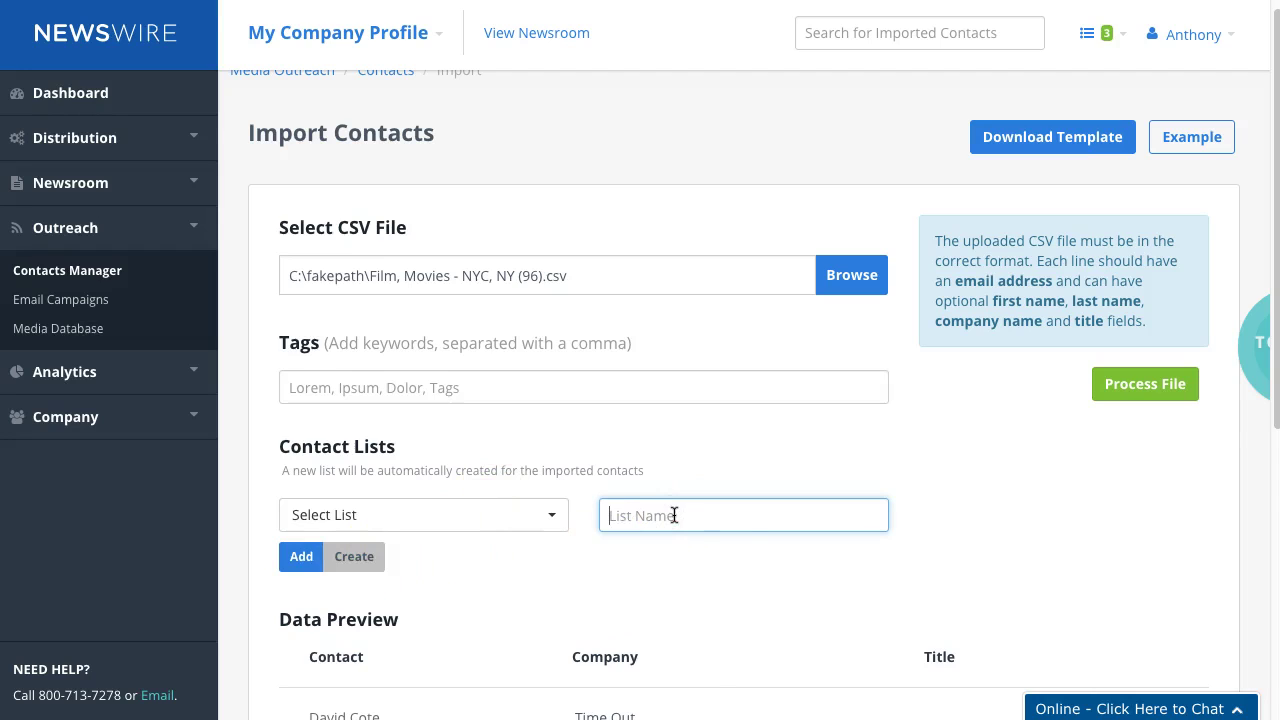
type("Film Movies NYC")
Review the data preview of the contacts and process the file to import them
scroll(714, 448, "down", 1)
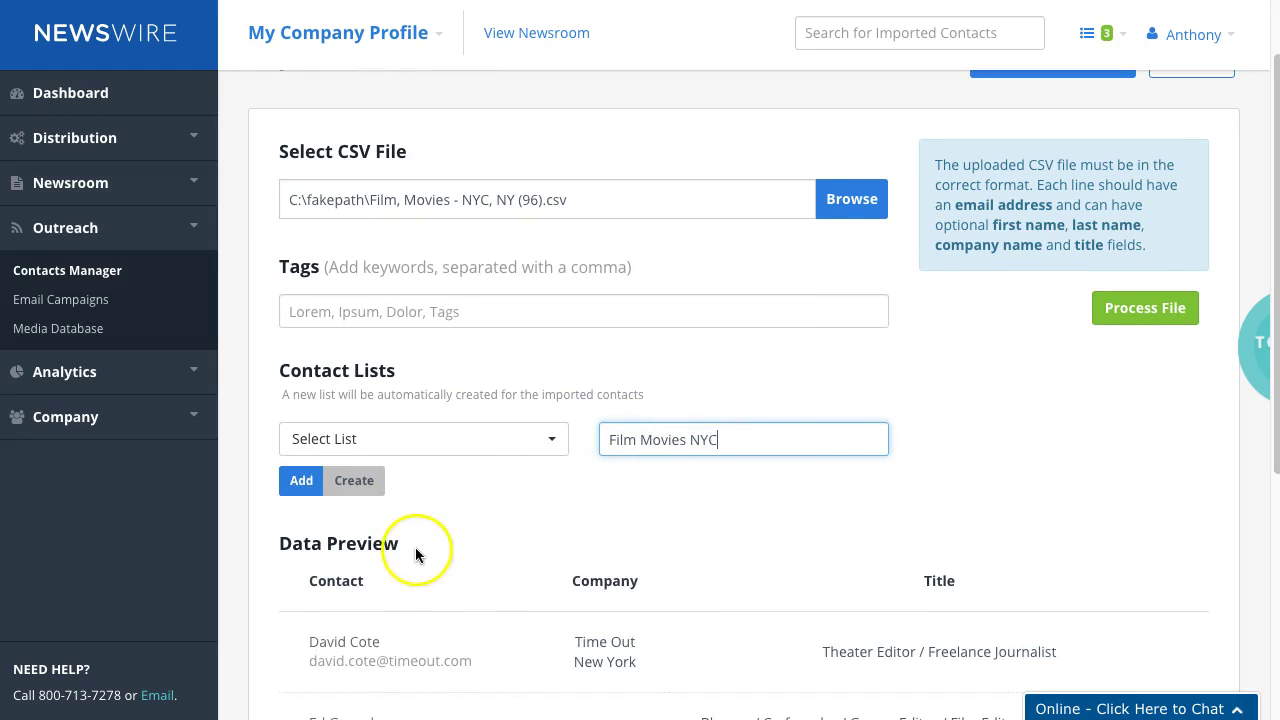
scroll(600, 556, "down", 1)
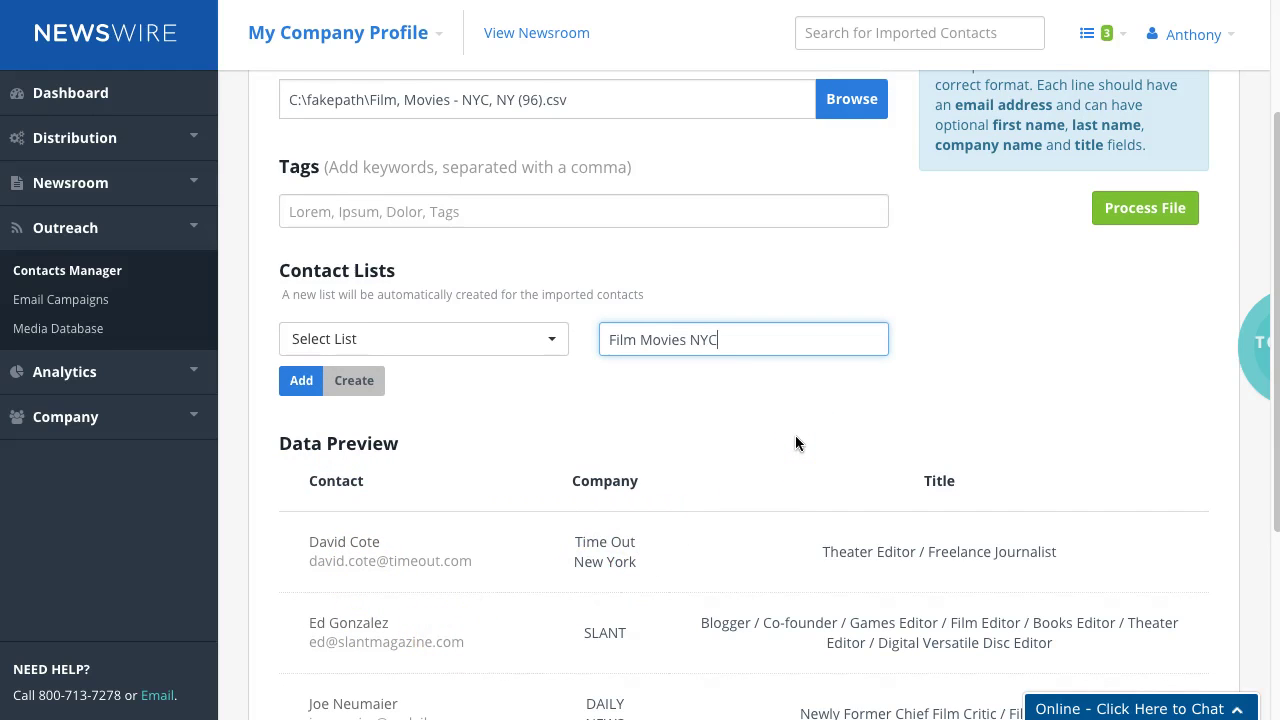
scroll(1117, 409, "up", 2)
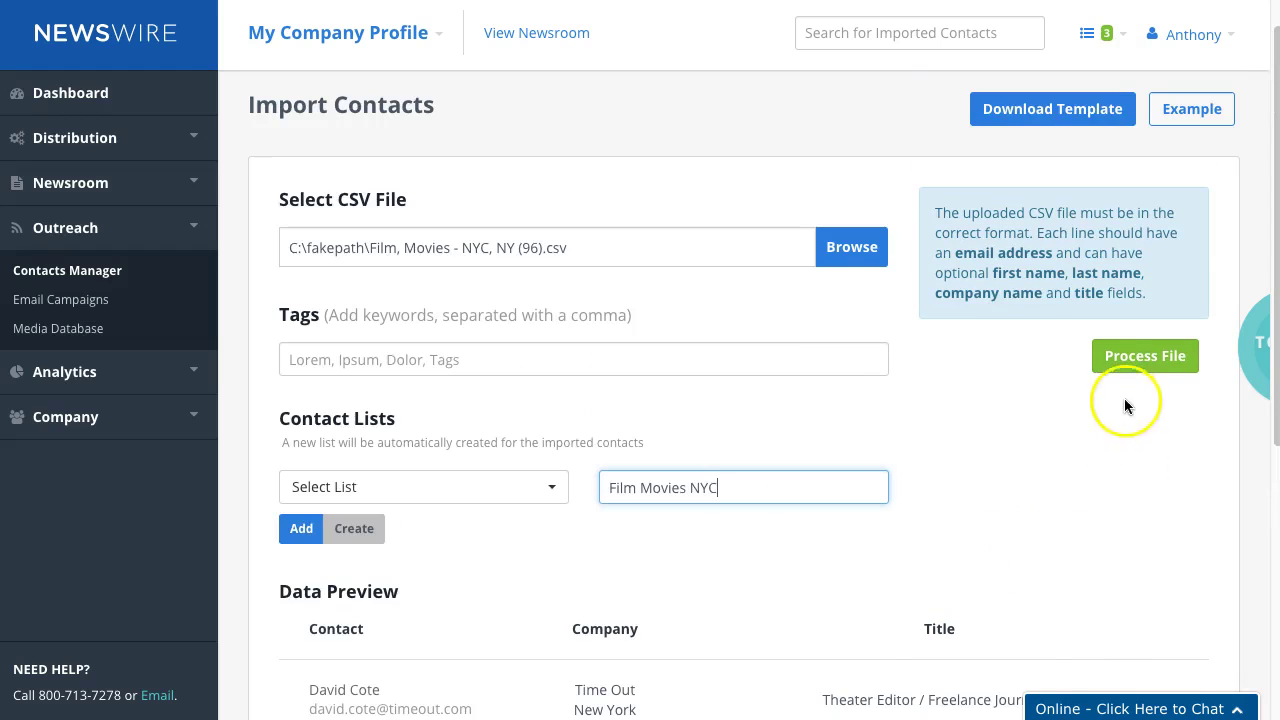
left_click(1146, 365)
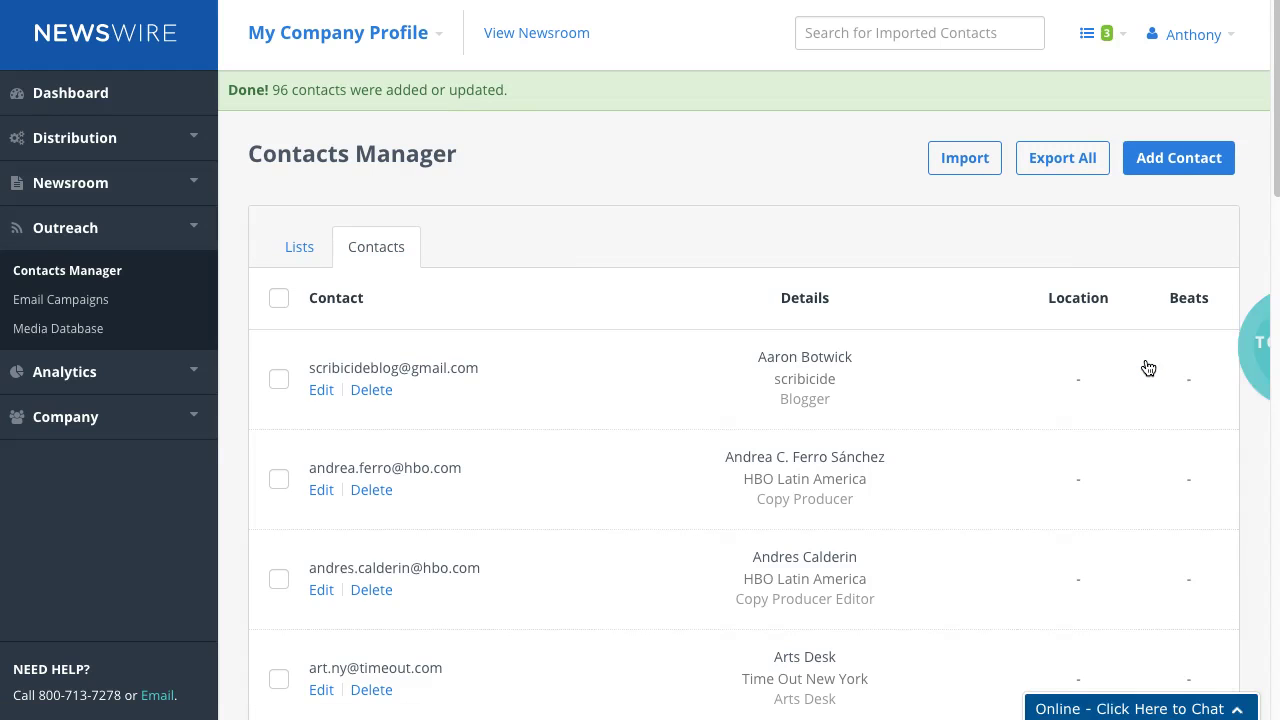
Delete the Imported Contacts 2016-08-12 list from the contact lists and confirm its removal
left_click(300, 248)
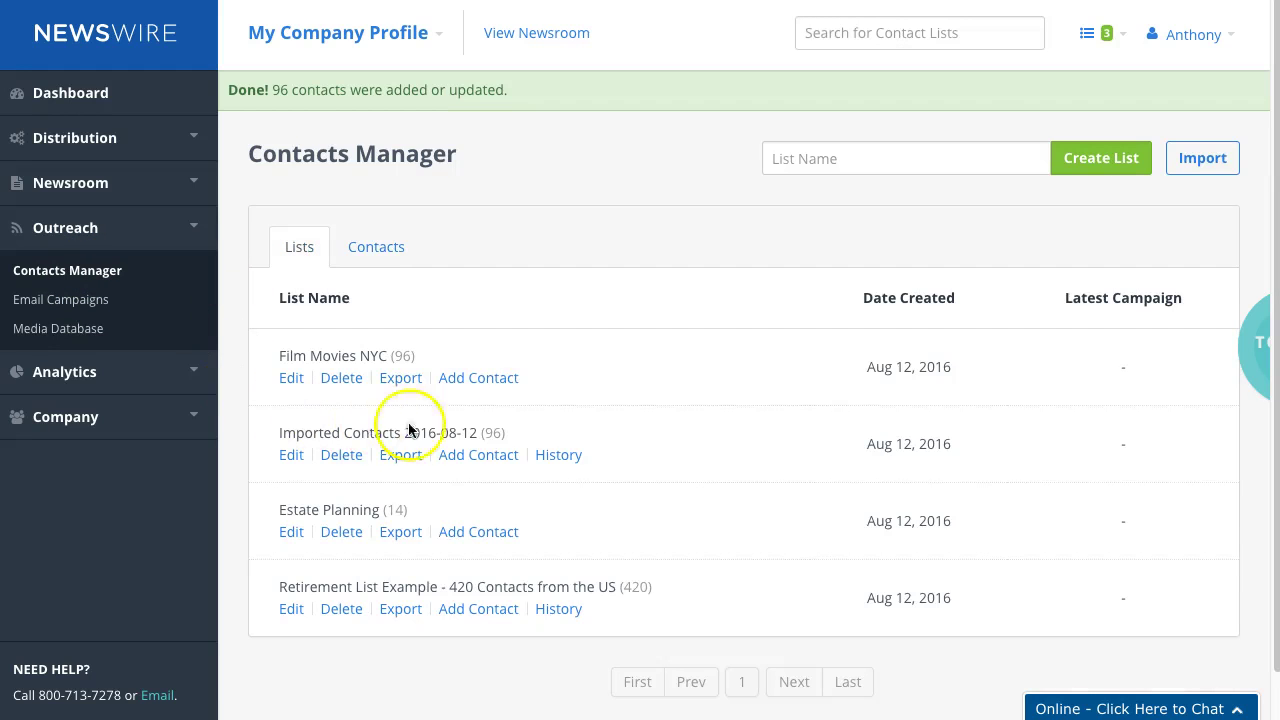
left_click_drag(523, 434, 278, 437)
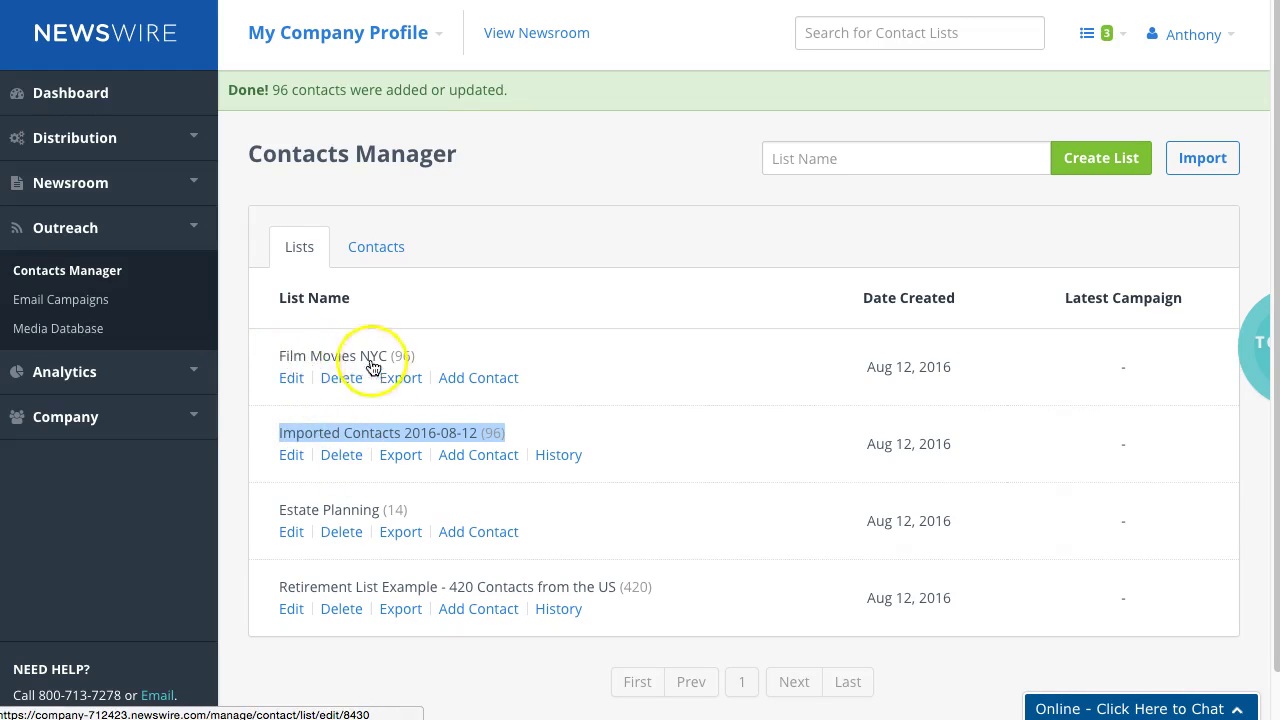
left_click(339, 460)
left_click(289, 96)
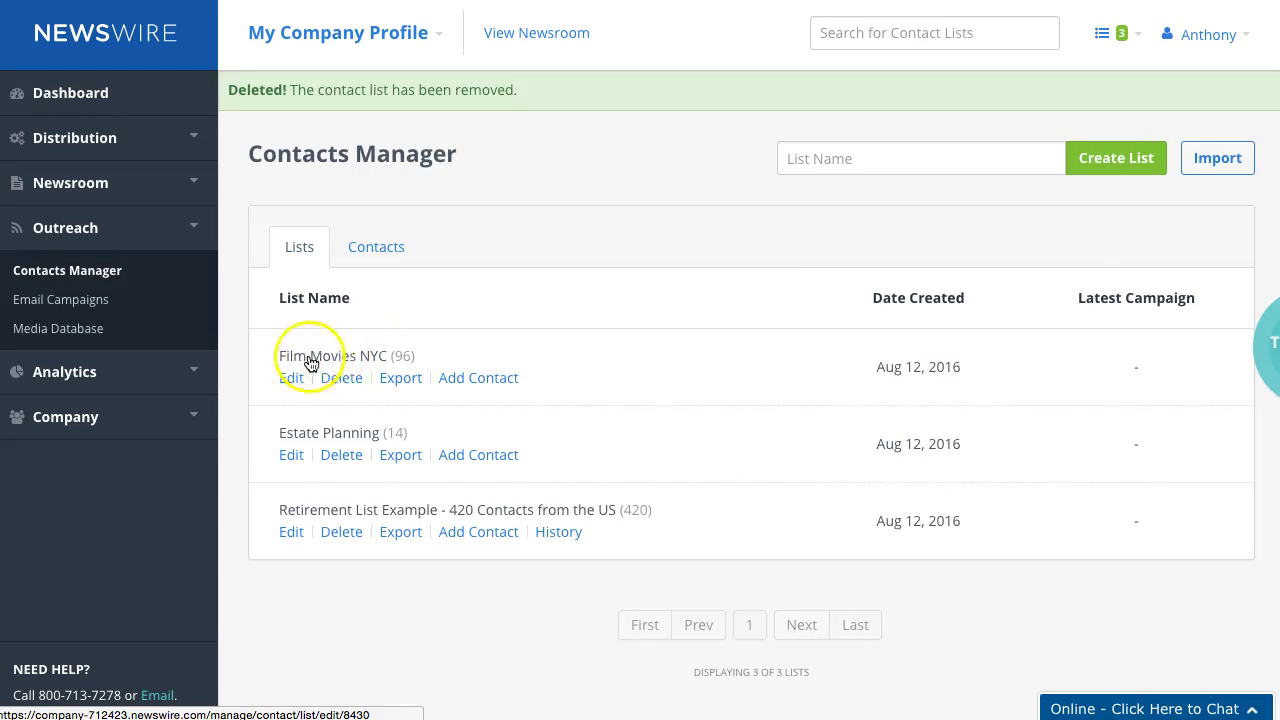
Open the Film Movies NYC list for editing and select its first contact
left_click(332, 359)
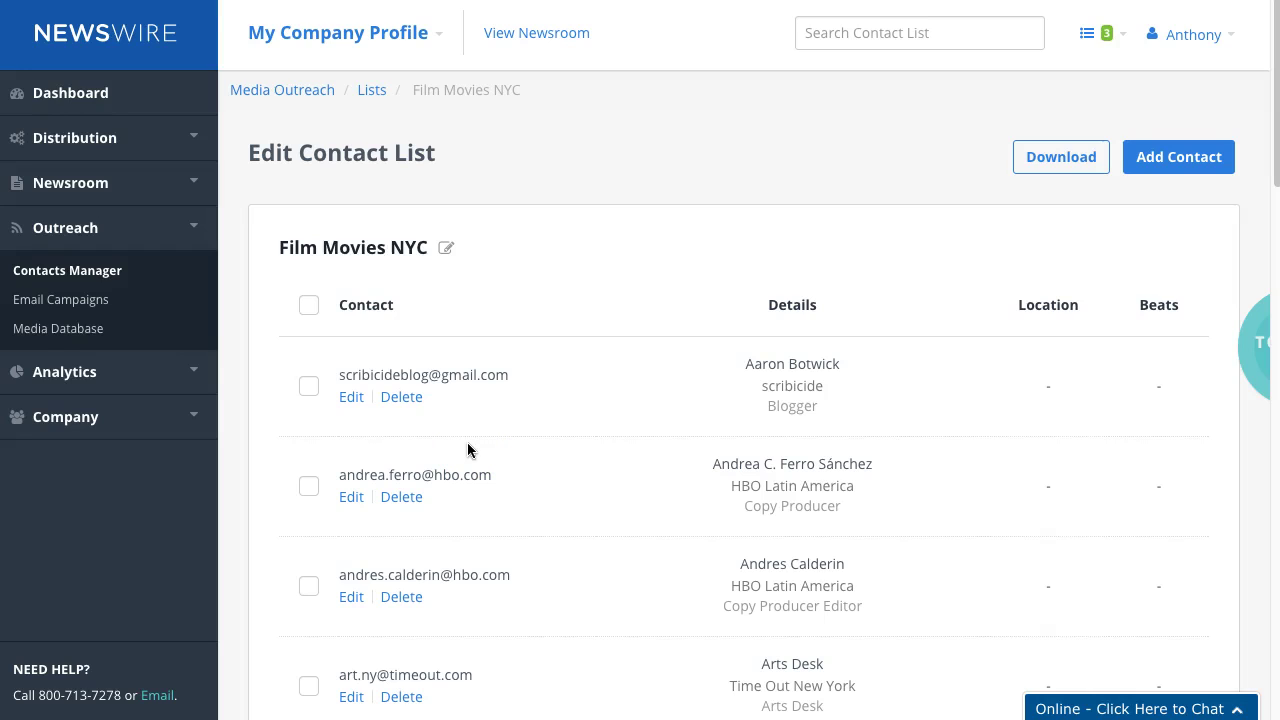
left_click(310, 390)
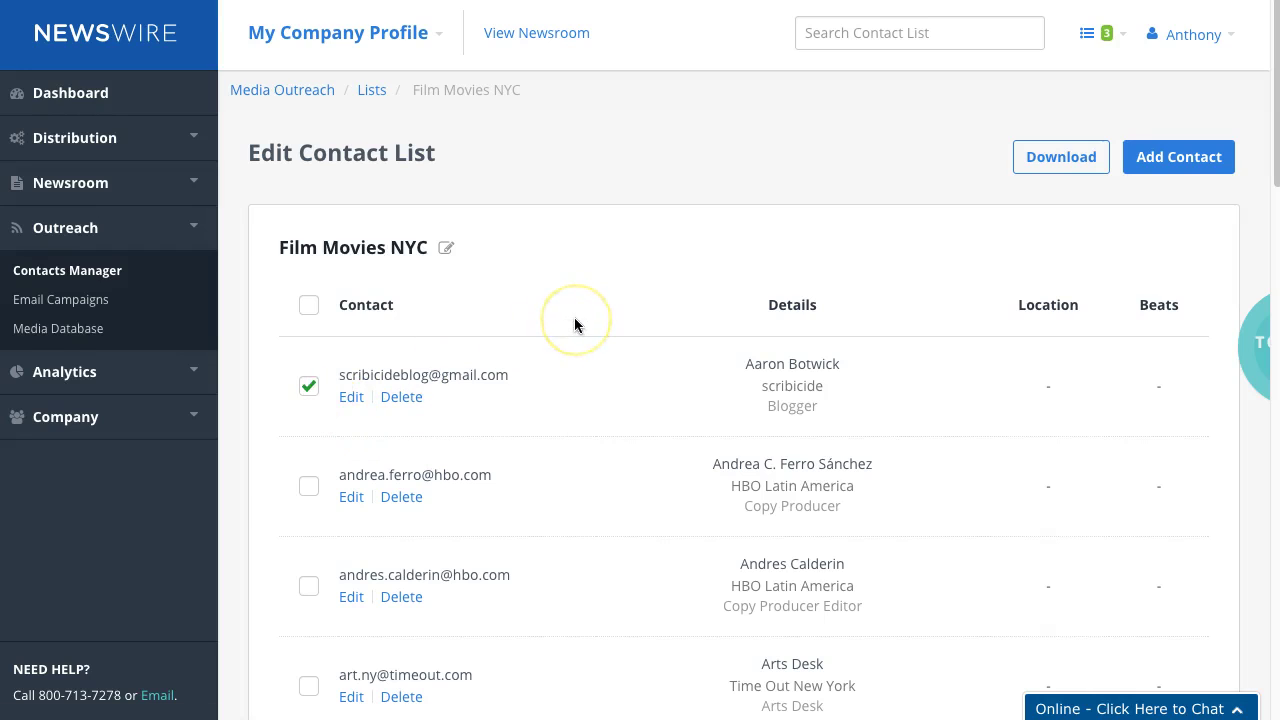